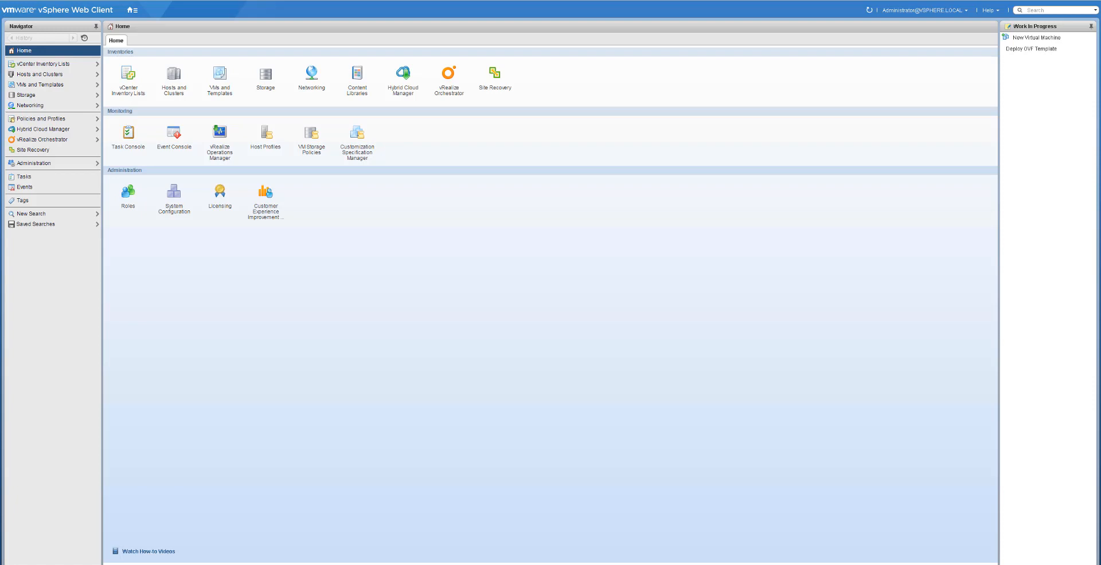
- Open Site Recovery and start a new site pair with vCenter 100.66.3.9 as first site and vCloud Availability as second site type
{"action": "left_click", "coordinate": [495, 75]}
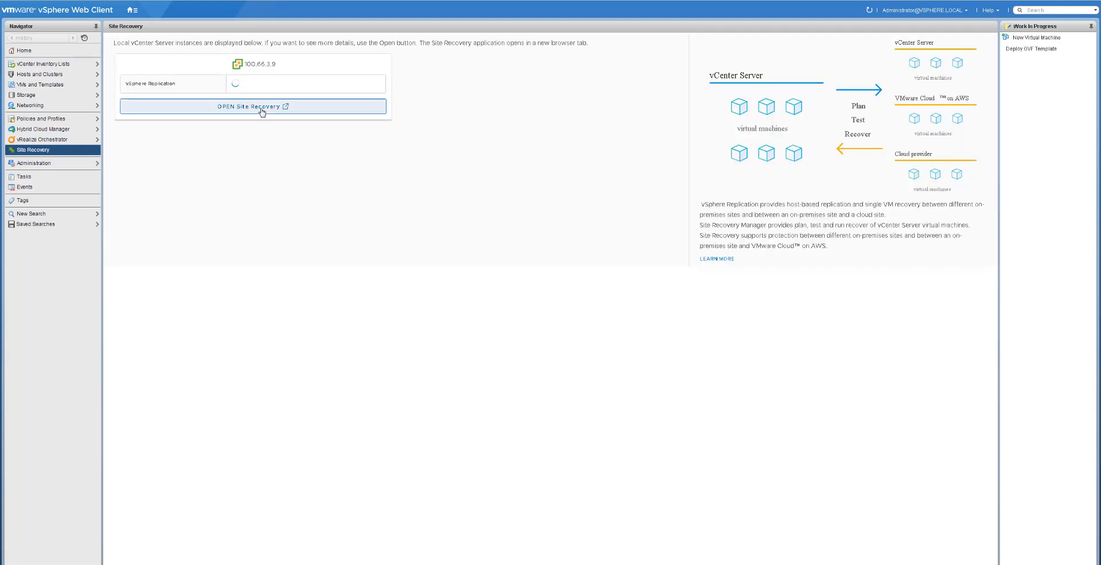
{"action": "left_click", "coordinate": [262, 111]}
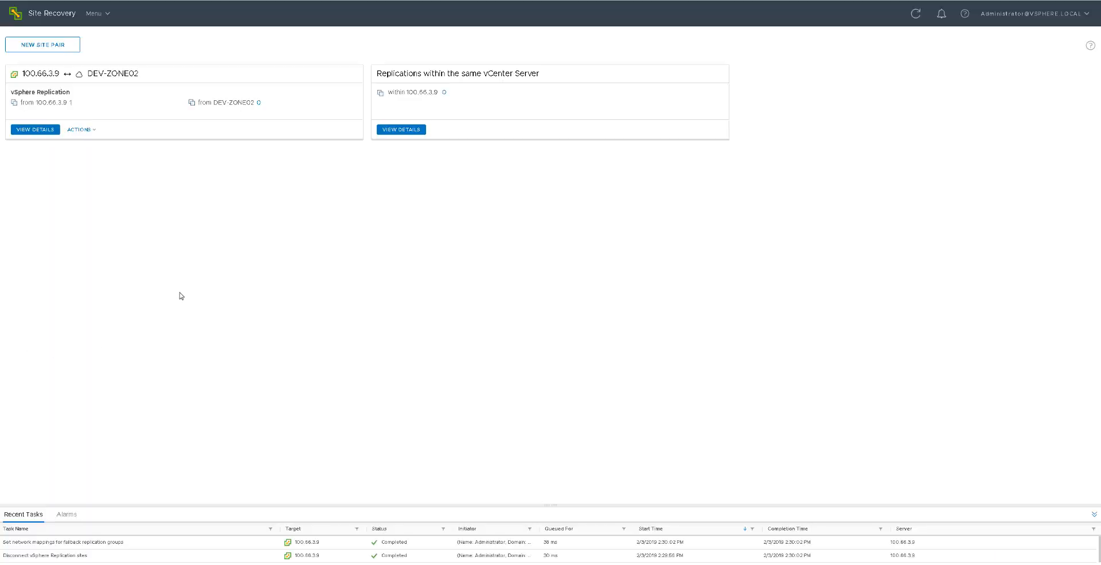
{"action": "left_click", "coordinate": [53, 48]}
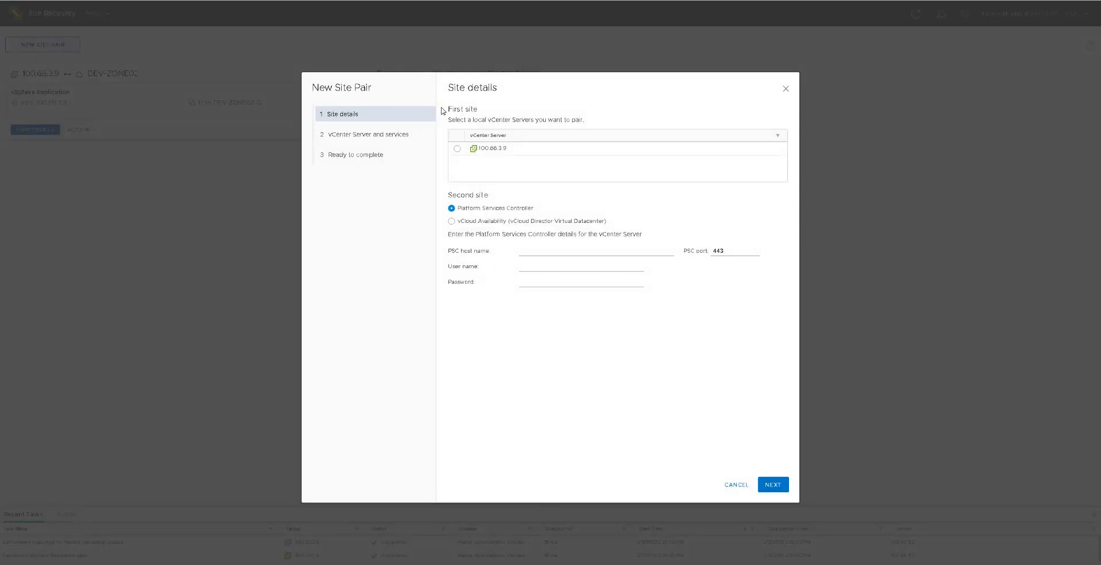
{"action": "left_click", "coordinate": [457, 149]}
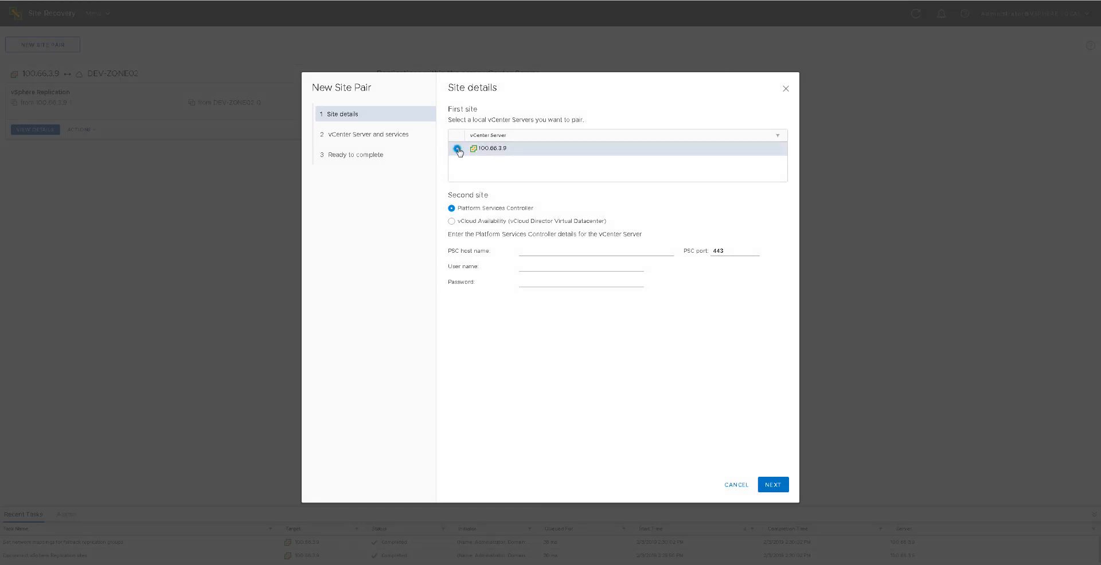
{"action": "left_click", "coordinate": [453, 222]}
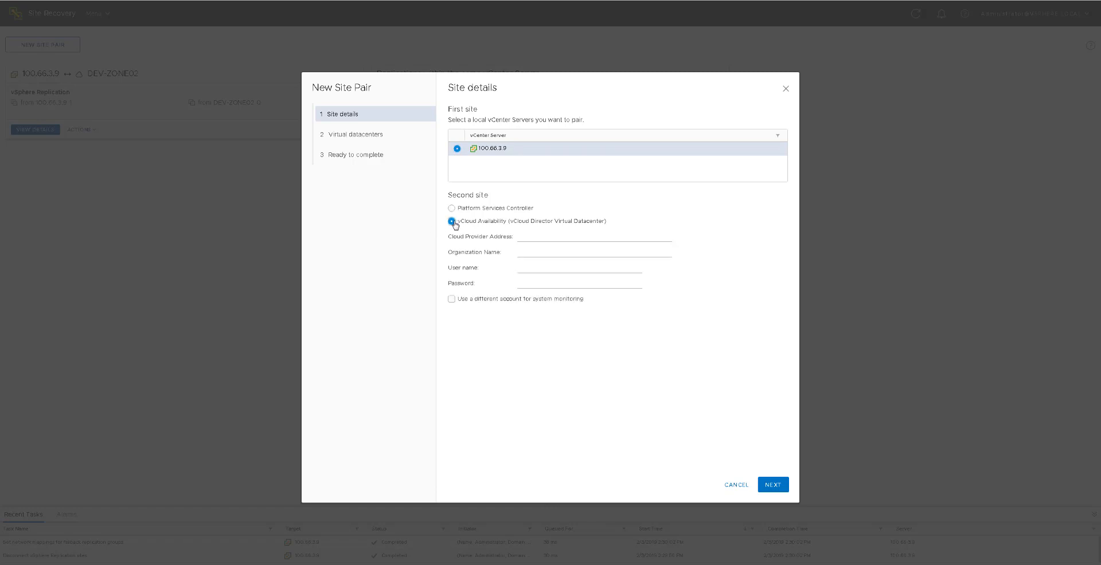
{"action": "left_click", "coordinate": [520, 236]}
{"action": "type", "text": "www.cloudserver.ie"}
{"action": "key", "text": "Tab"}
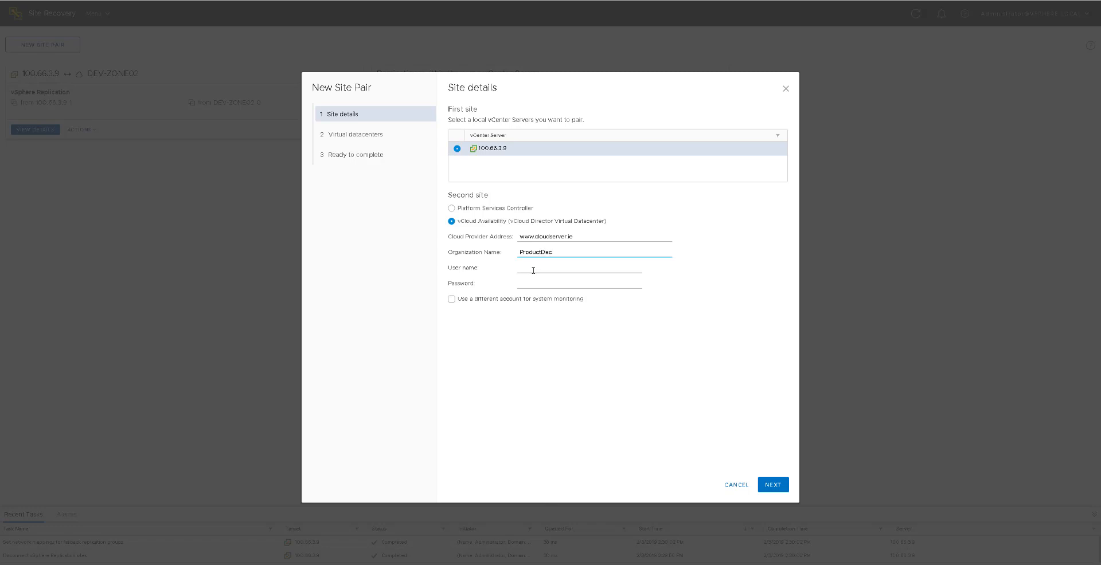
{"action": "left_click", "coordinate": [533, 271]}
{"action": "type", "text": "gillen"}
{"action": "type", "text": "g"}
{"action": "key", "text": "Tab"}
{"action": "left_click", "coordinate": [774, 485]}
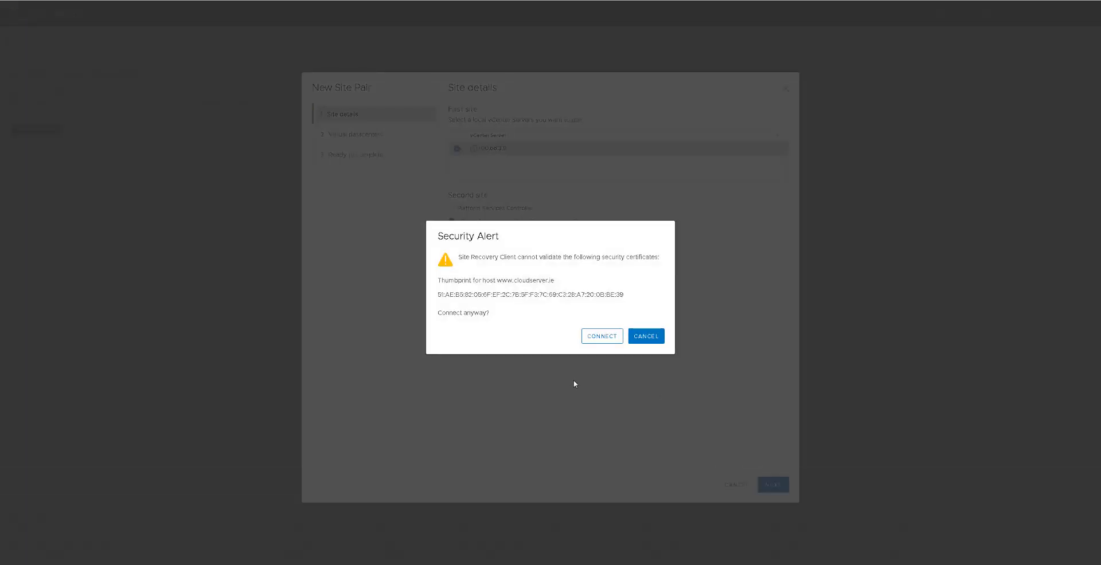
{"action": "left_click", "coordinate": [595, 339]}
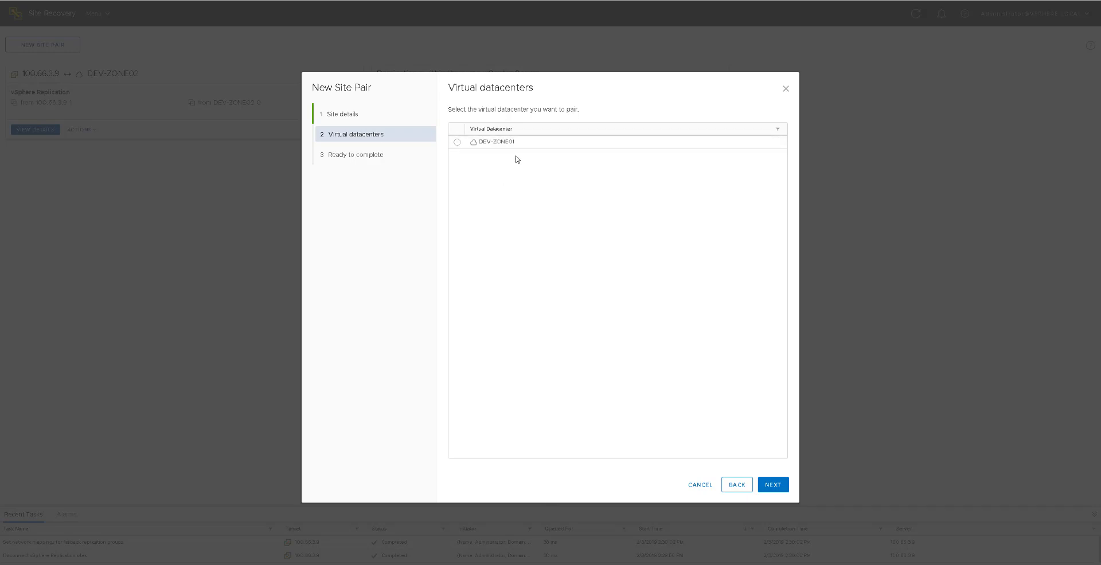
- Choose the DEV-ZONE01 virtual datacenter to pair and finish creating the site pair
{"action": "left_click", "coordinate": [458, 143]}
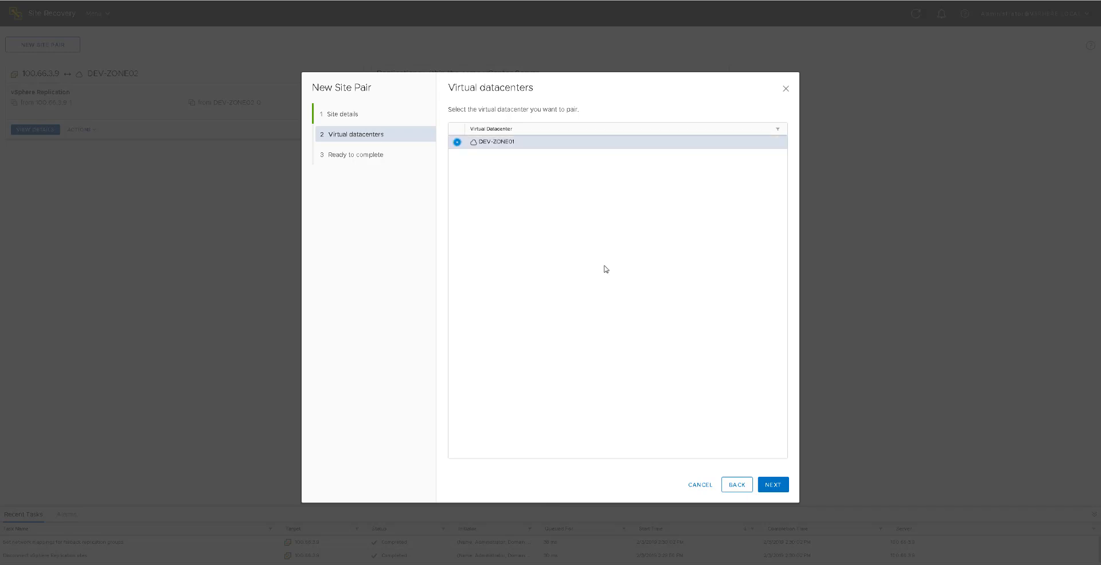
{"action": "left_click", "coordinate": [772, 486]}
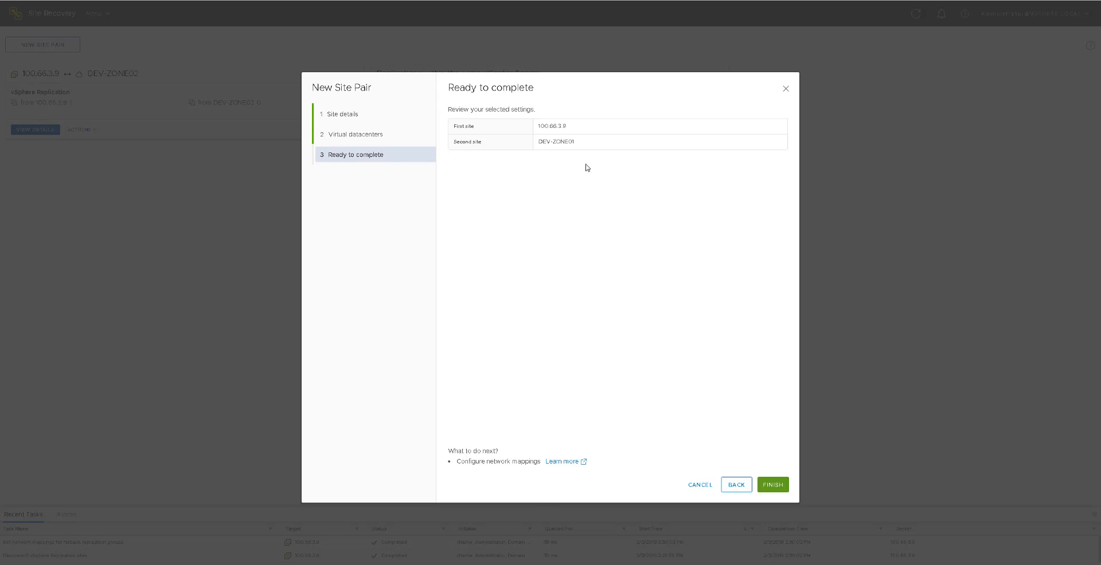
{"action": "left_click", "coordinate": [780, 487]}
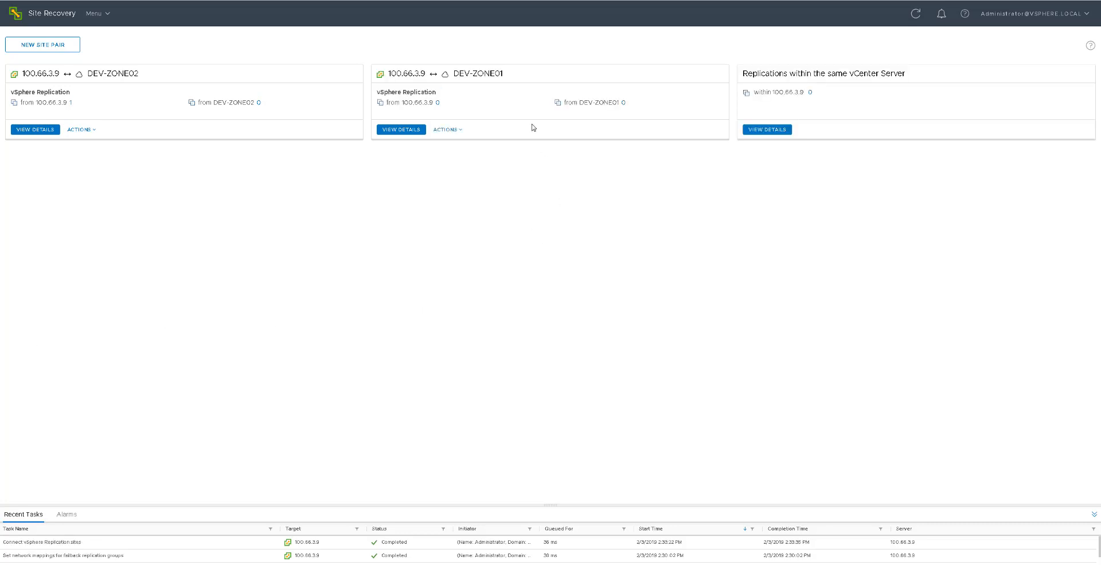
- Open the details of the DEV-ZONE01 site pair and log in with the cloud organization user name and account password
{"action": "left_click", "coordinate": [410, 132]}
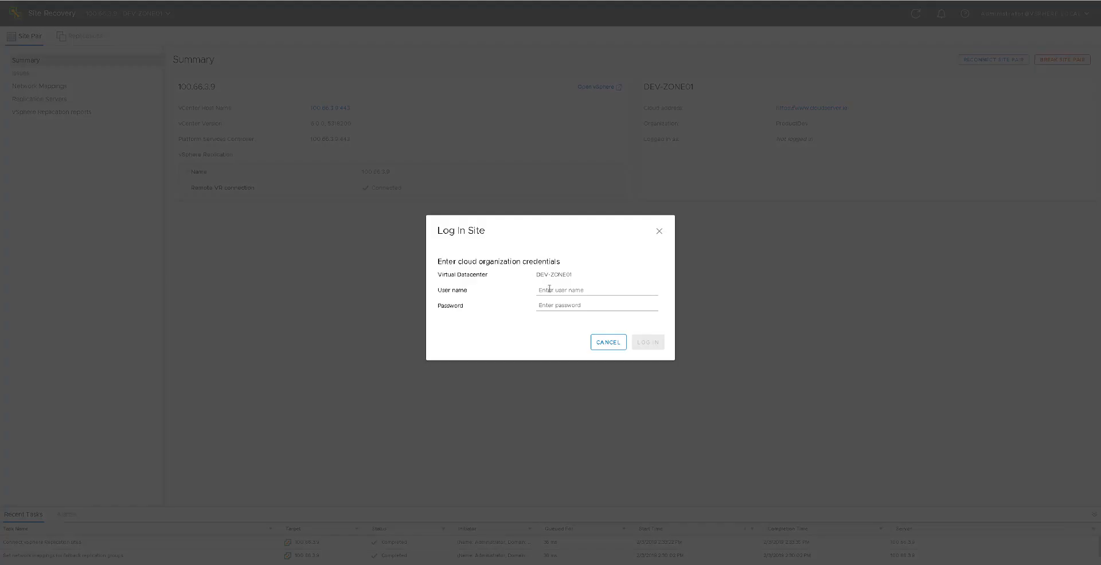
{"action": "left_click", "coordinate": [549, 290]}
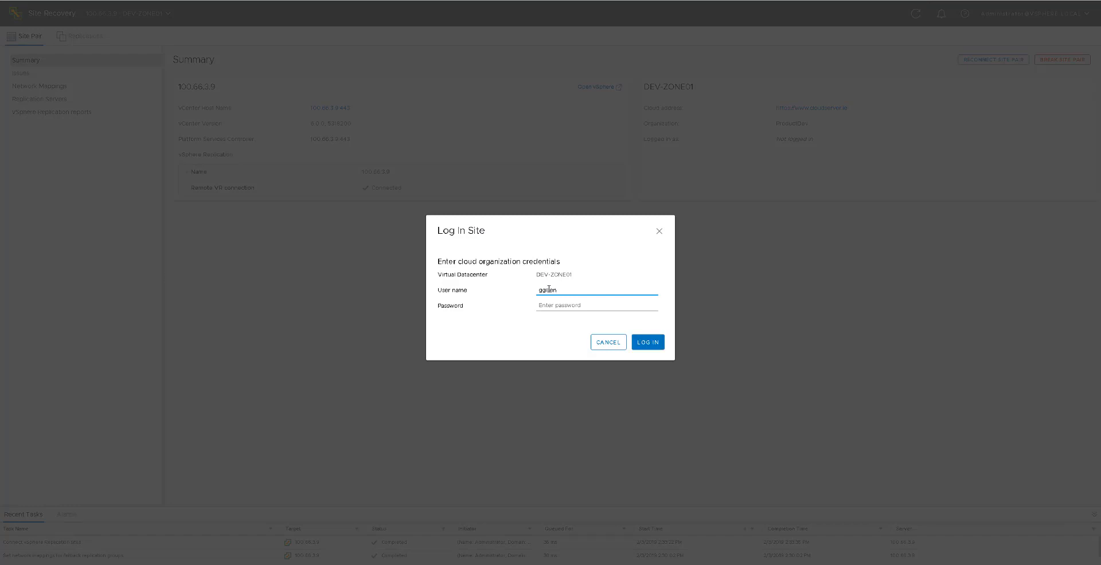
{"action": "key", "text": "Tab"}
{"action": "type", "text": "*"}
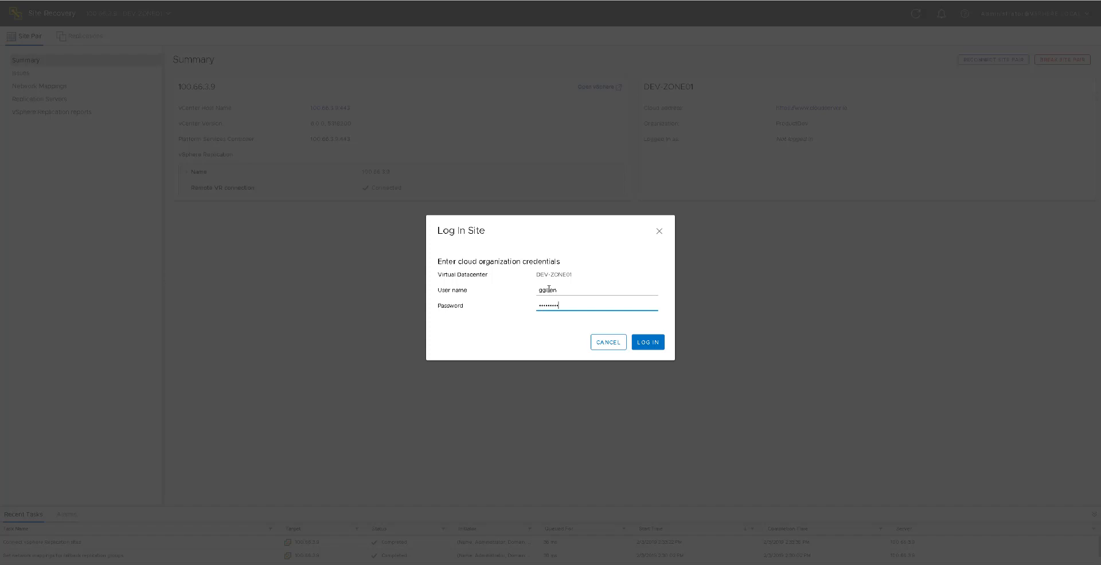
{"action": "left_click", "coordinate": [651, 344]}
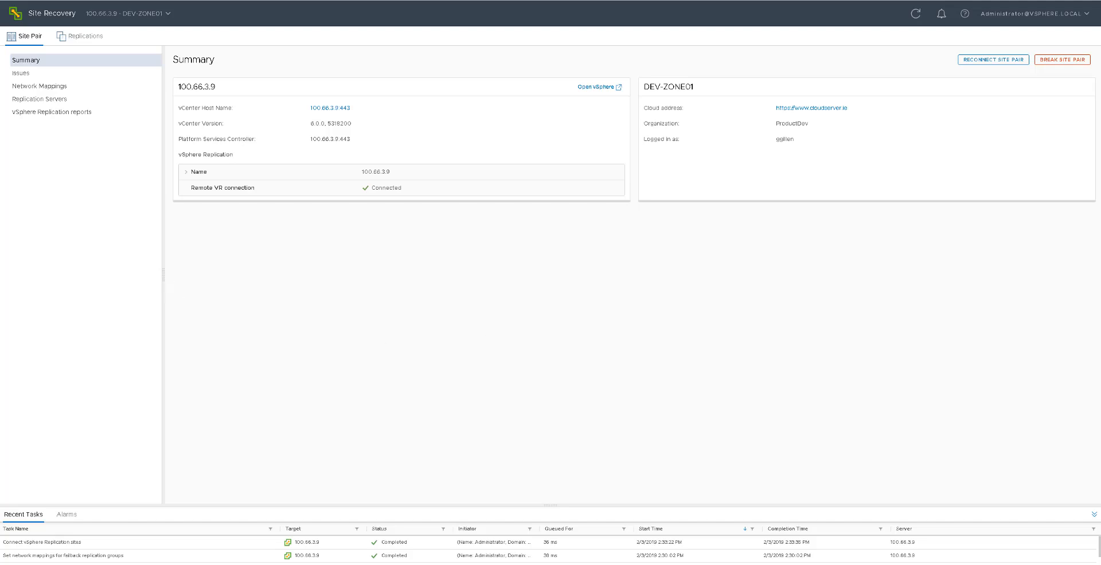
- Start a new forward replication for the original Test Centos virtual machine, not its clone, with DEV-ZONE01 as the target site
{"action": "left_click", "coordinate": [78, 38]}
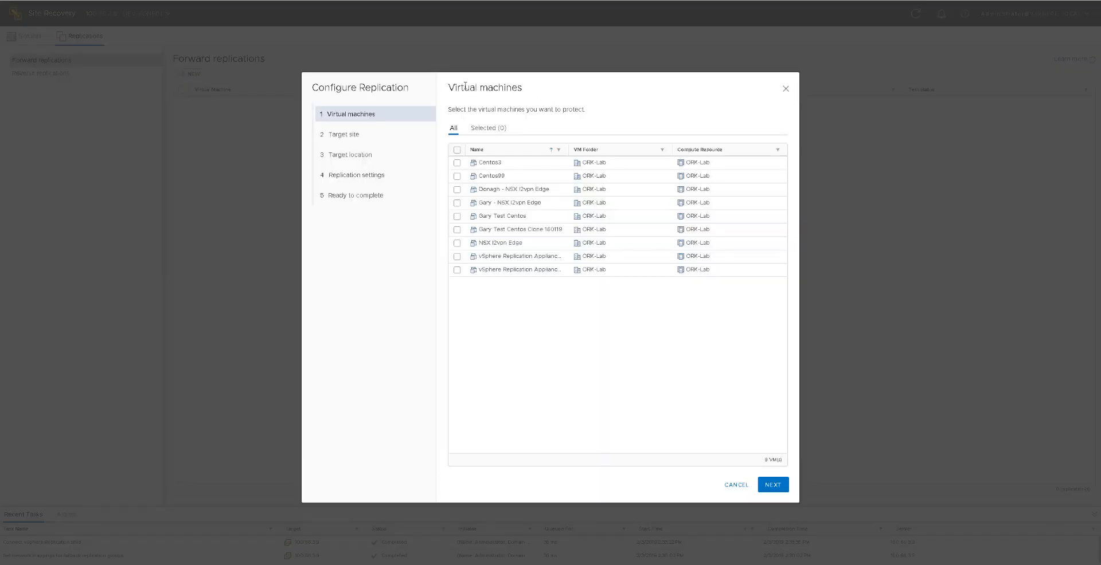
{"action": "left_click", "coordinate": [457, 216]}
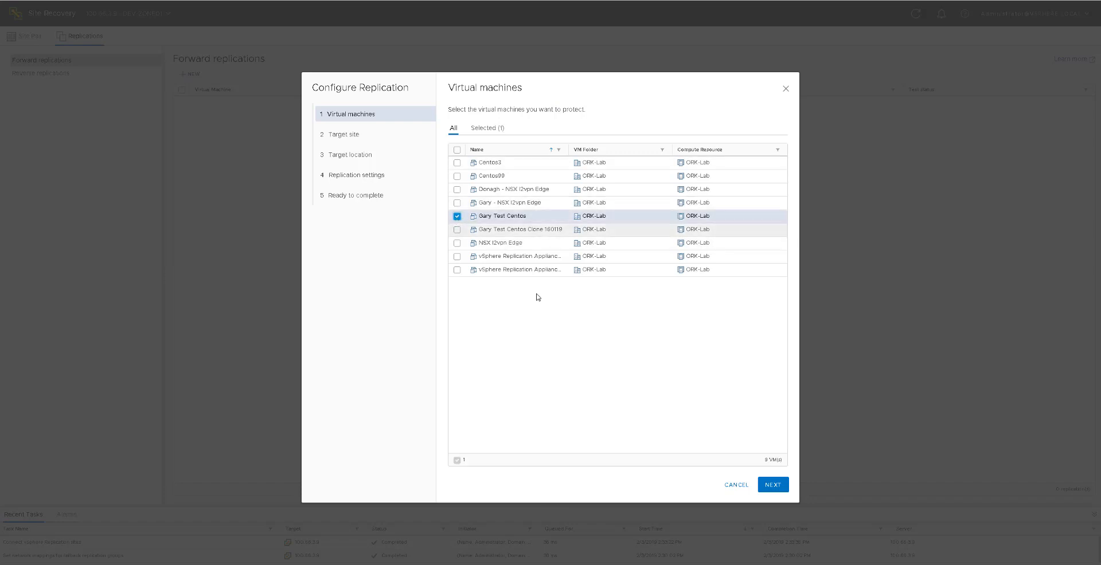
{"action": "left_click", "coordinate": [769, 484]}
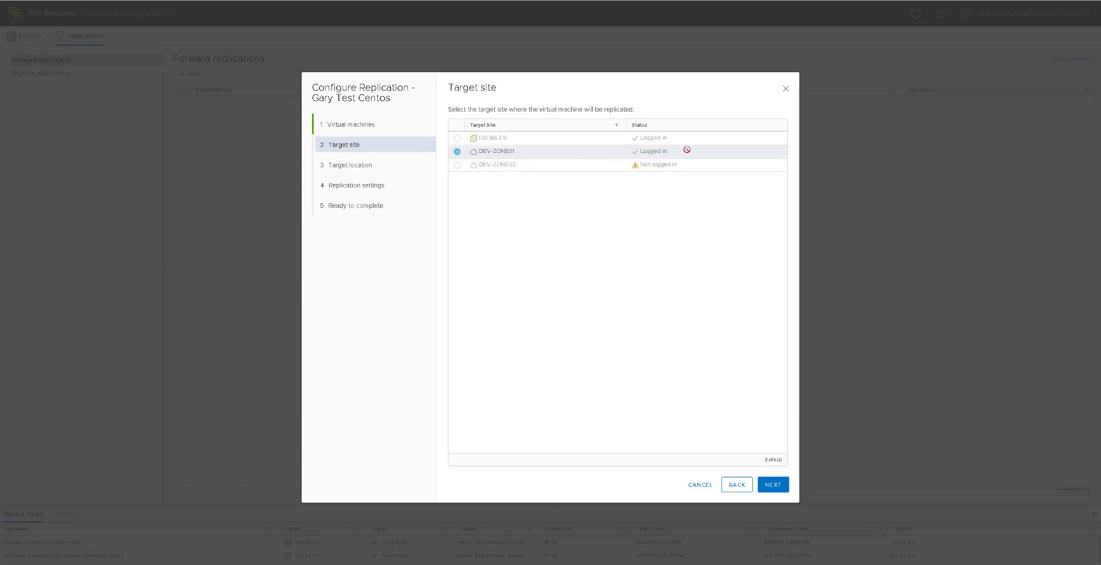
{"action": "left_click", "coordinate": [773, 485]}
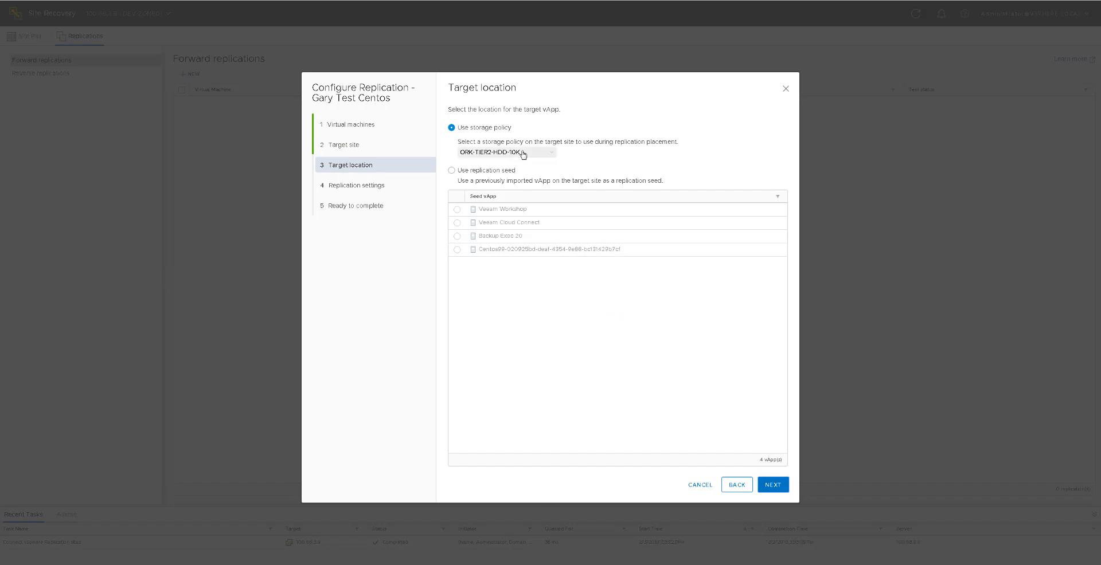
- Review the available storage policies and accept ORK-TIER2-HDD-10K for the replication's target location
{"action": "left_click", "coordinate": [527, 153]}
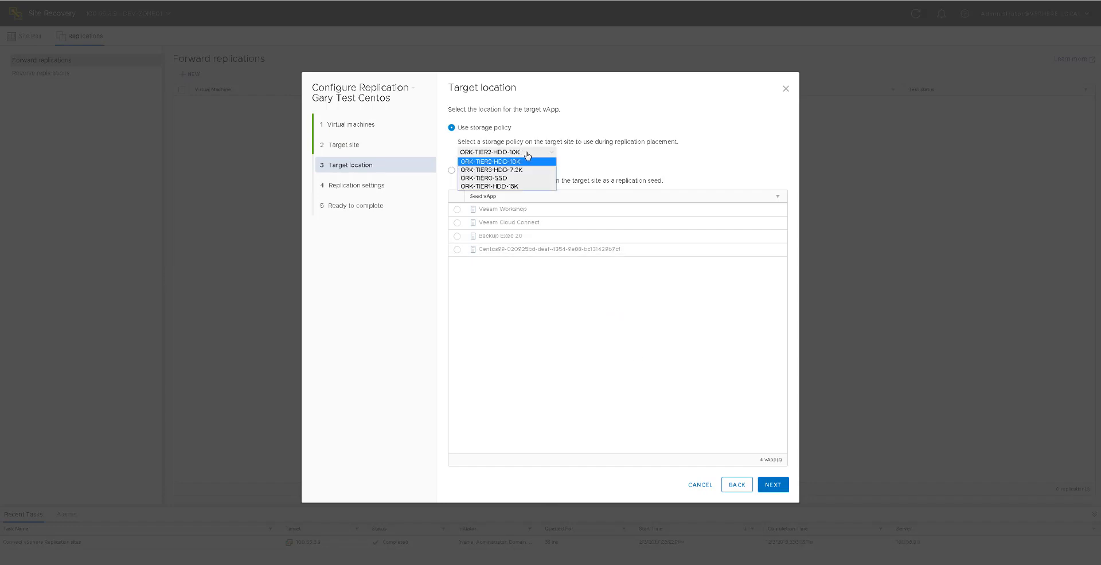
{"action": "left_click", "coordinate": [785, 414]}
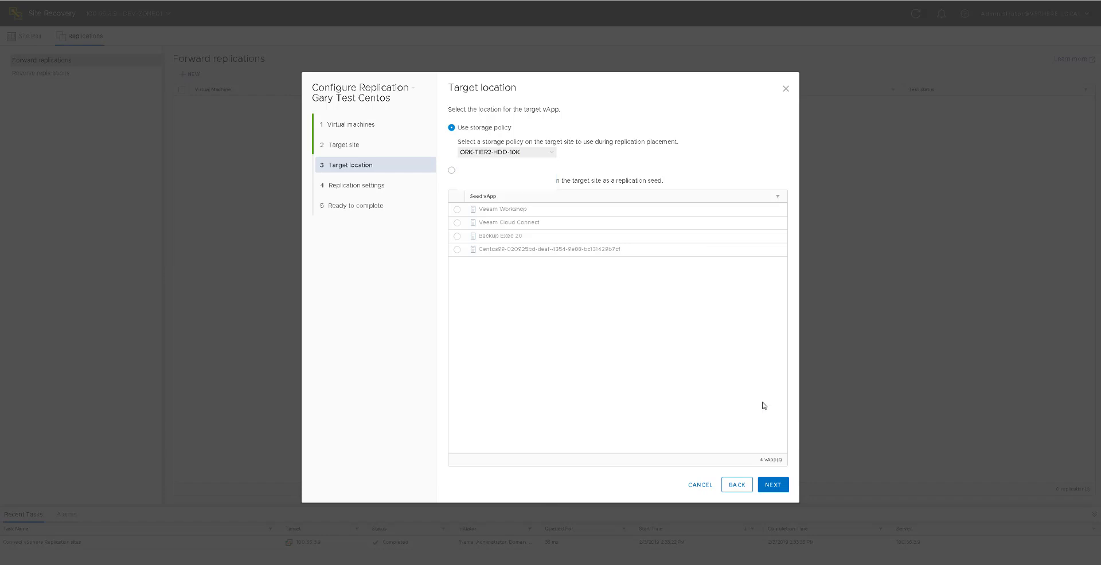
{"action": "left_click", "coordinate": [772, 488]}
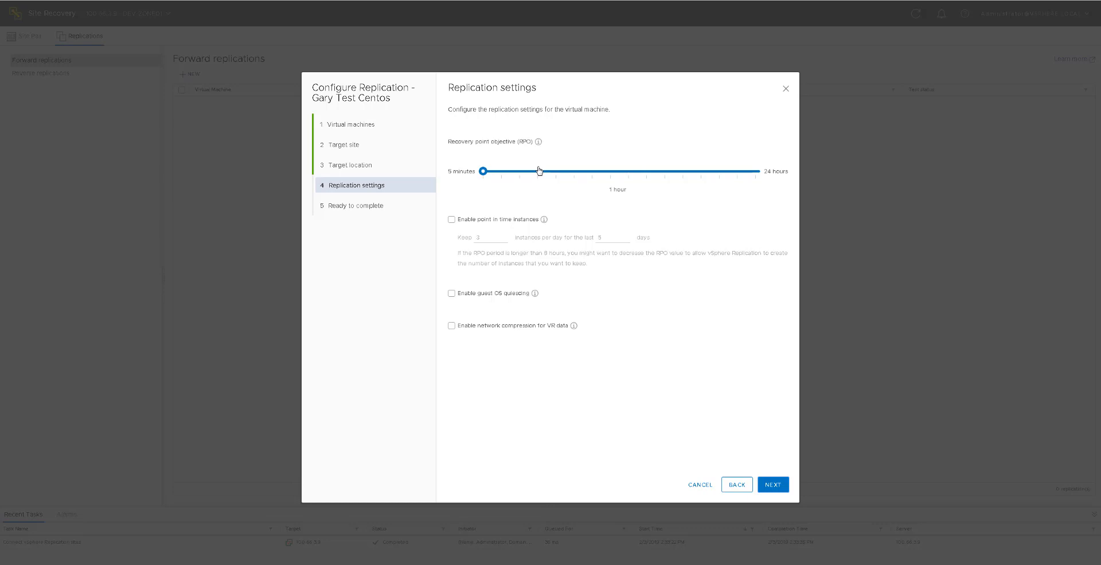
- Set the recovery point objective to 10 minutes and finish configuring the replication
{"action": "left_click_drag", "start_coordinate": [511, 175], "coordinate": [501, 174]}
{"action": "left_click", "coordinate": [777, 486]}
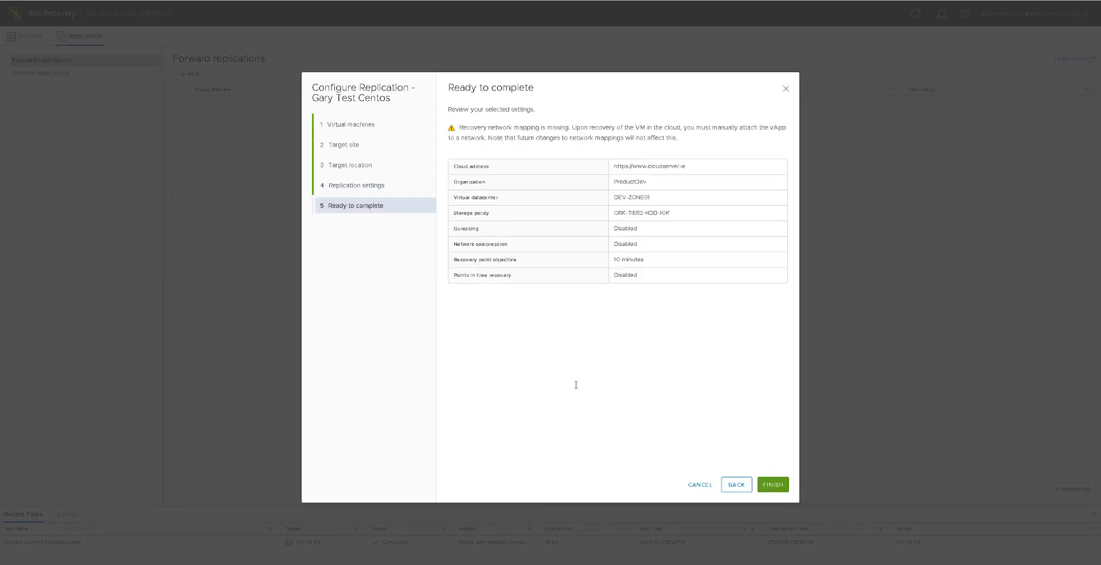
{"action": "left_click", "coordinate": [775, 487]}
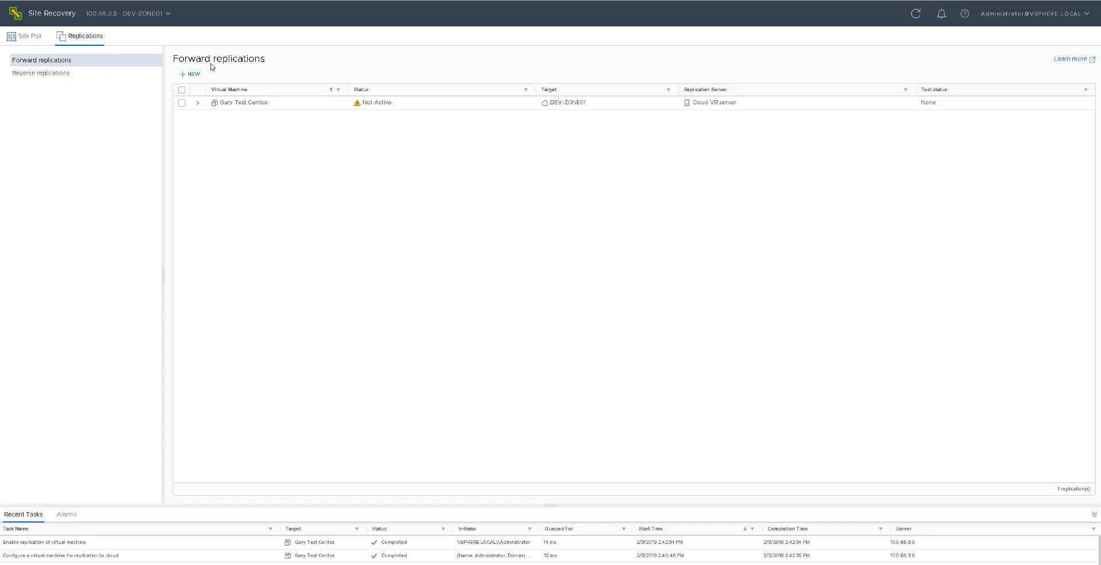
- Expand the new replication's details and refresh them to check its status and initial sync progress
{"action": "left_click", "coordinate": [197, 103]}
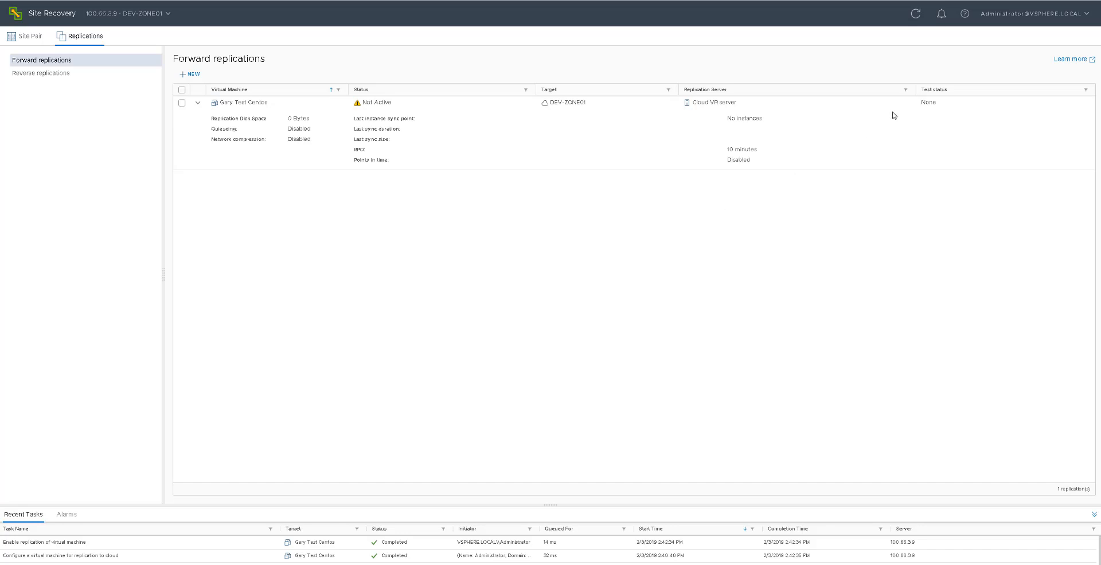
{"action": "left_click", "coordinate": [915, 13]}
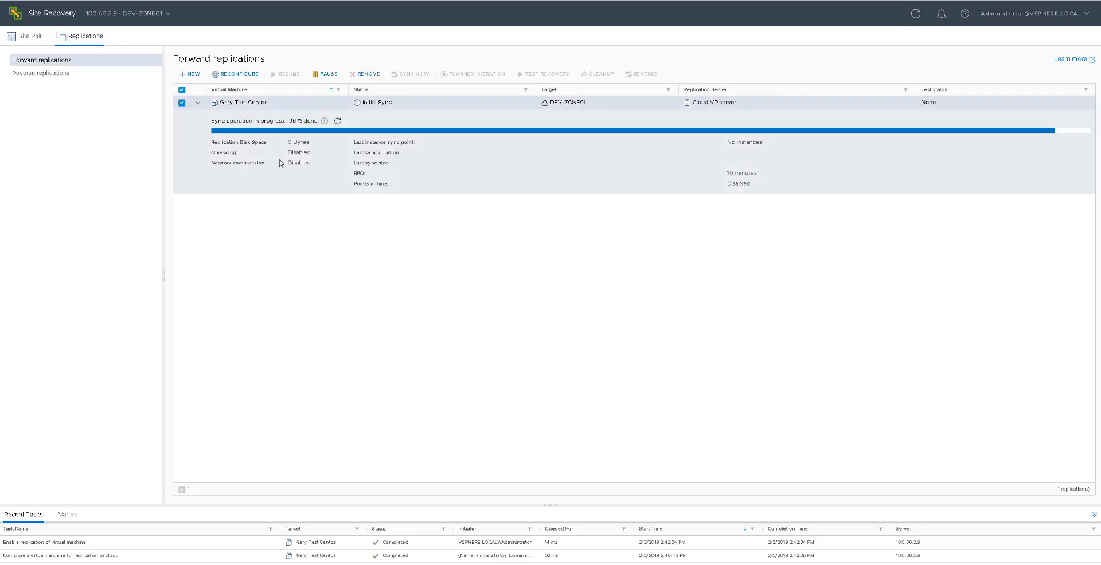
{"action": "left_click", "coordinate": [325, 121]}
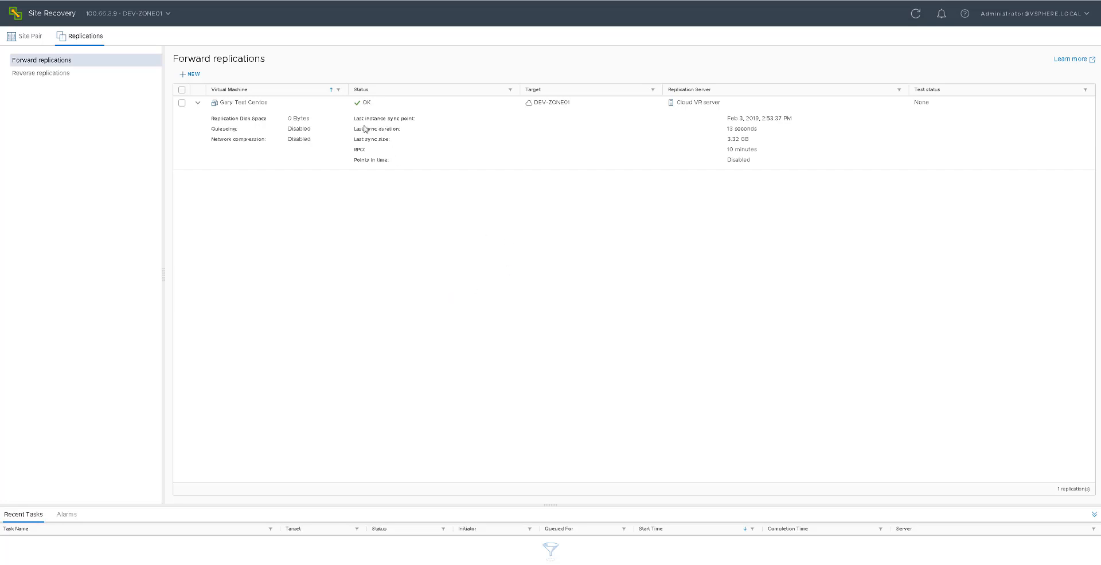
- Run a test recovery of the replicated virtual machine, synchronizing recent changes and powering it on after recovery
{"action": "left_click", "coordinate": [410, 138]}
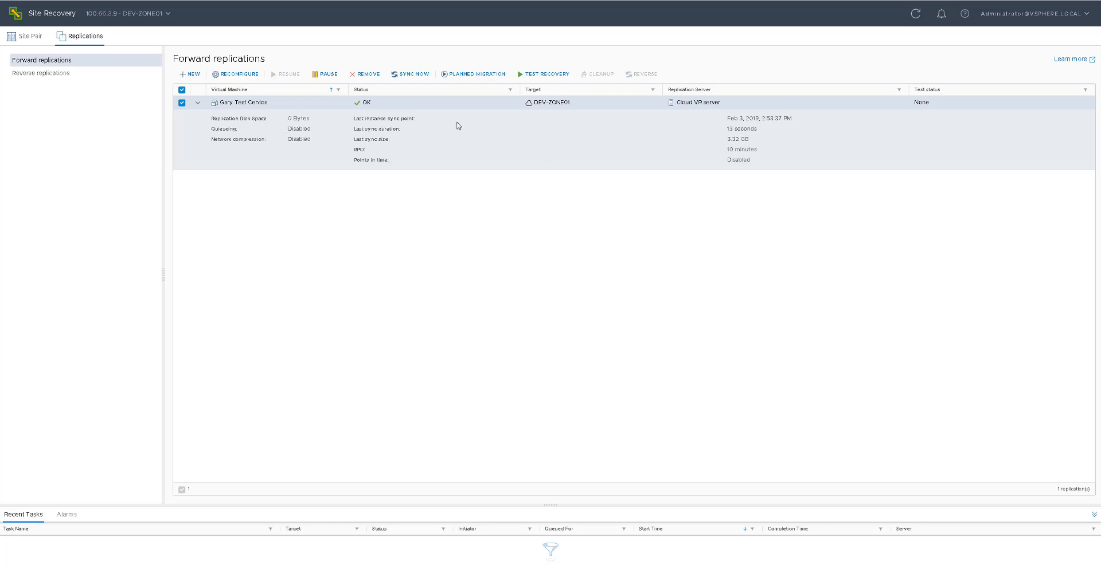
{"action": "left_click", "coordinate": [546, 78]}
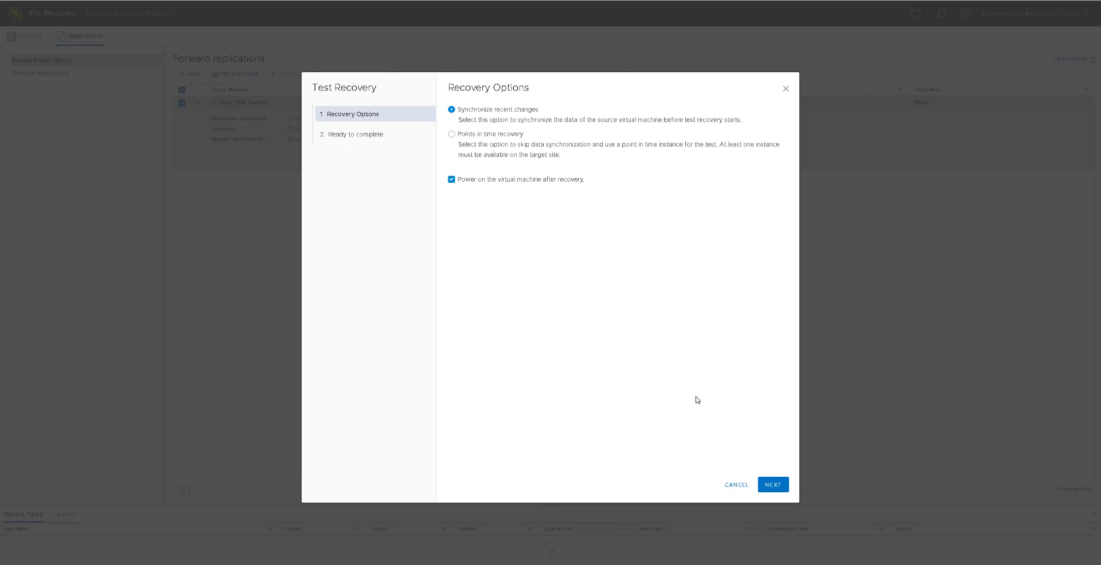
{"action": "left_click", "coordinate": [772, 485]}
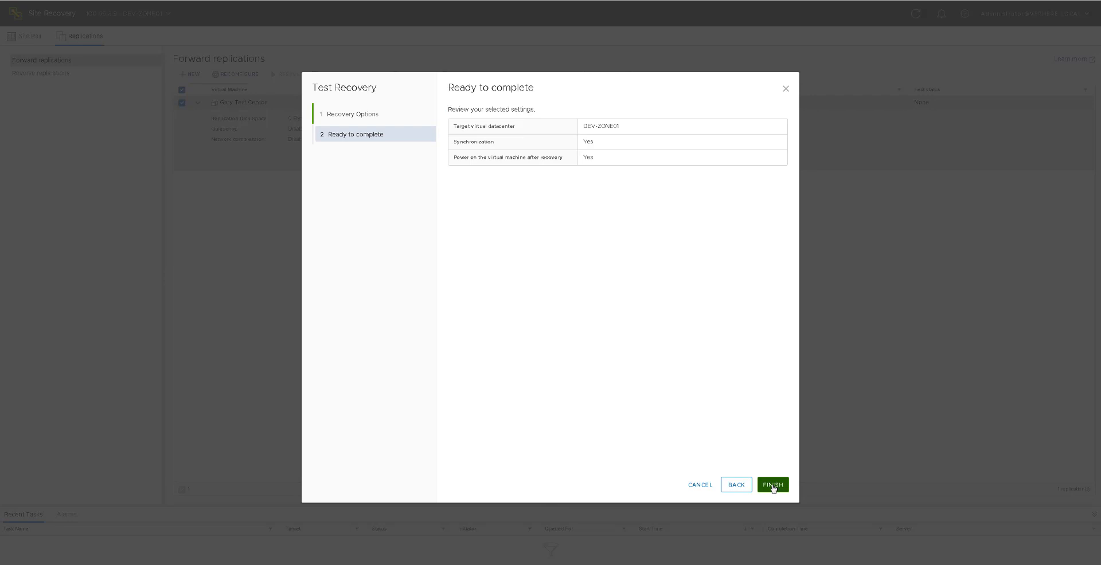
{"action": "left_click", "coordinate": [772, 486]}
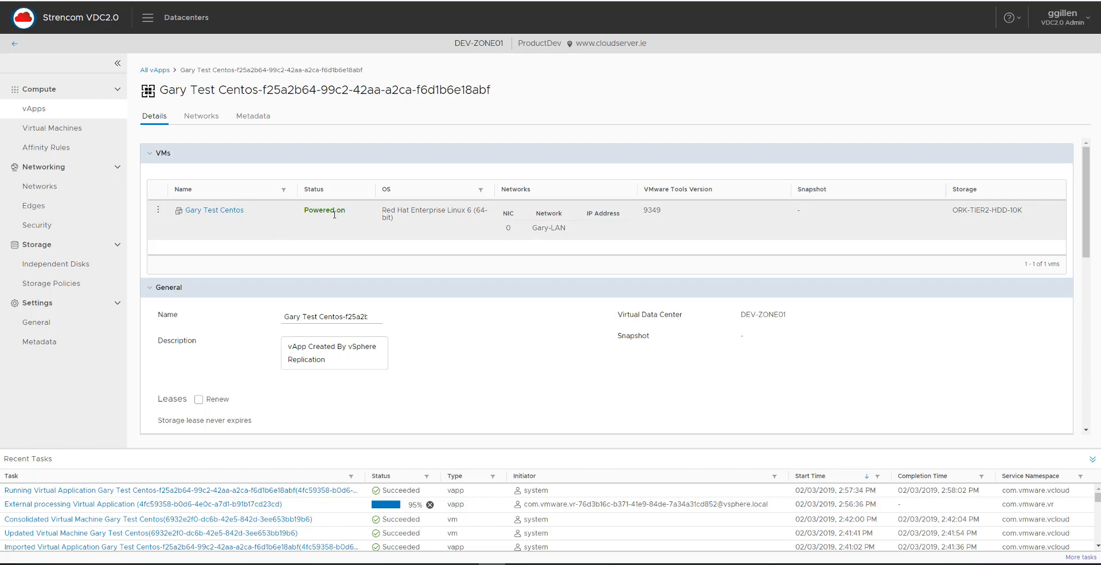
- Switch to the Strencom VDC2.0 portal, inspect the recovered Test Centos virtual machine and launch its web console
{"action": "left_click", "coordinate": [228, 216]}
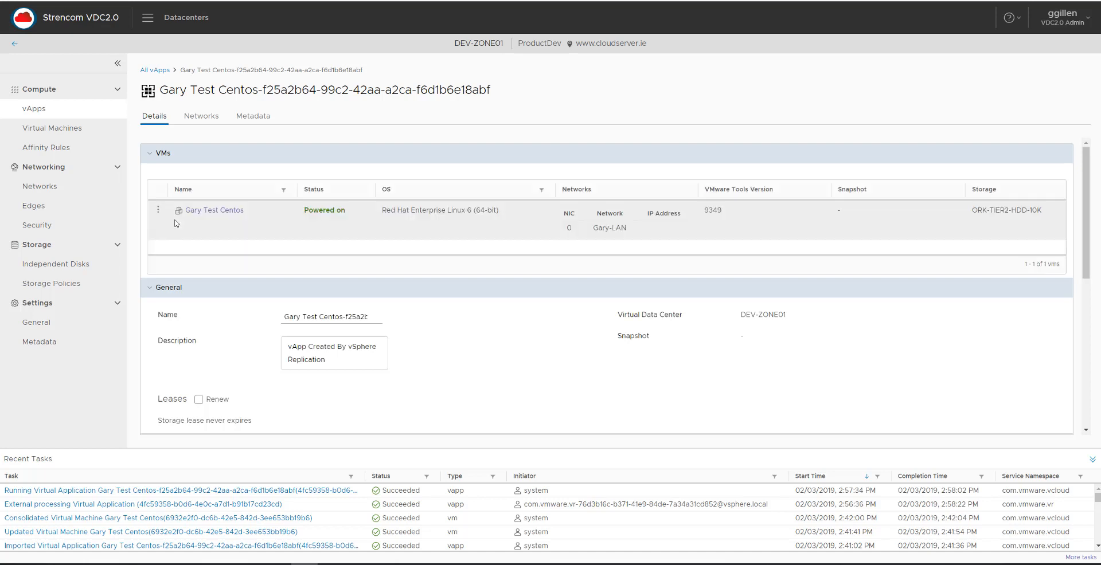
{"action": "left_click", "coordinate": [157, 210]}
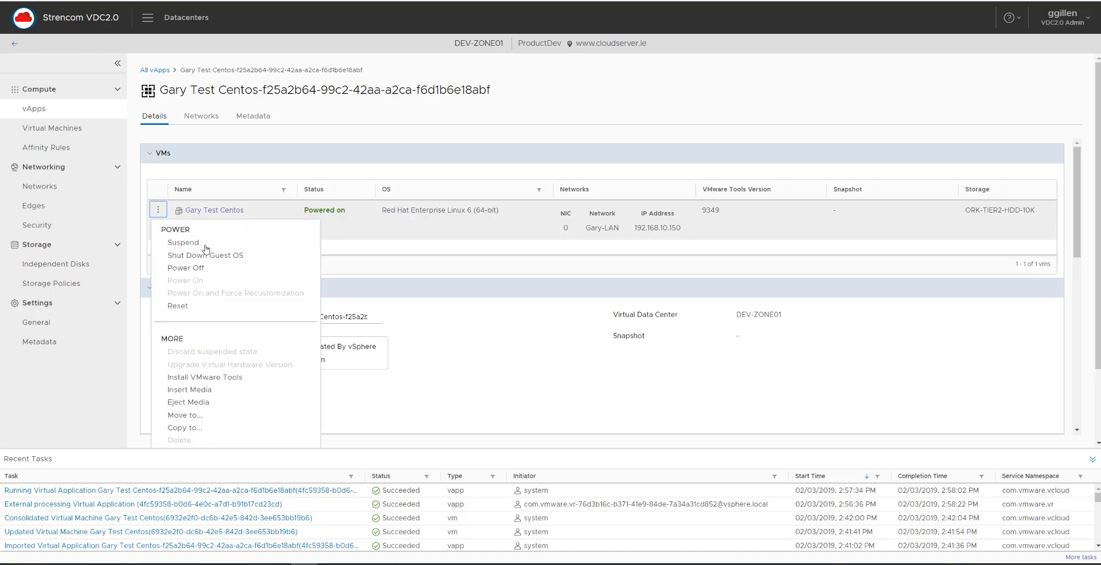
{"action": "scroll", "coordinate": [287, 289], "scroll_direction": "down", "scroll_amount": 3}
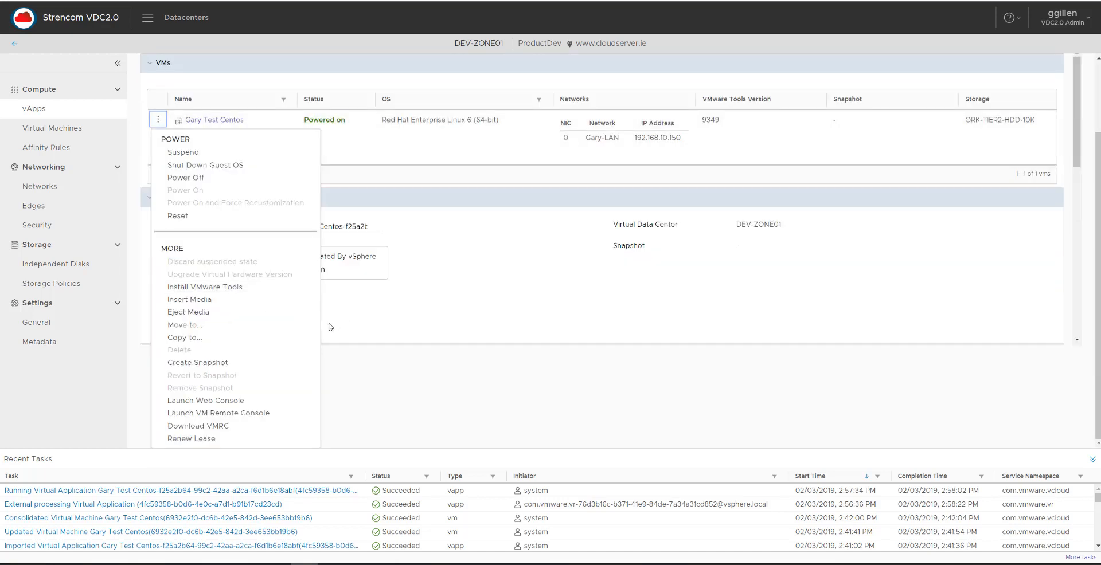
{"action": "left_click", "coordinate": [239, 402]}
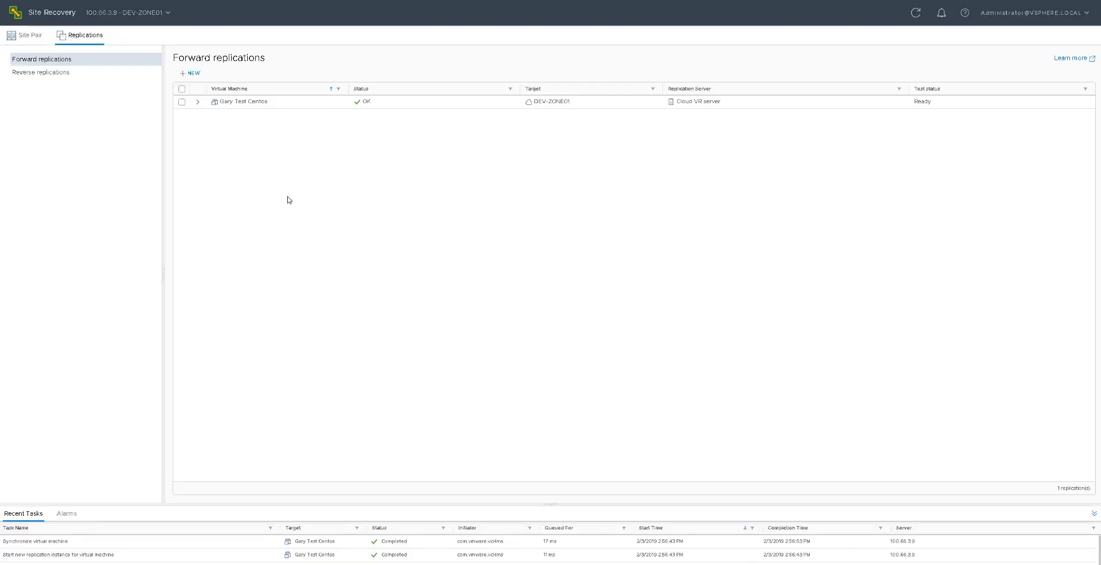
- Return to Site Recovery and run a cleanup of the replication's recovered test virtual machine
{"action": "left_click", "coordinate": [280, 106]}
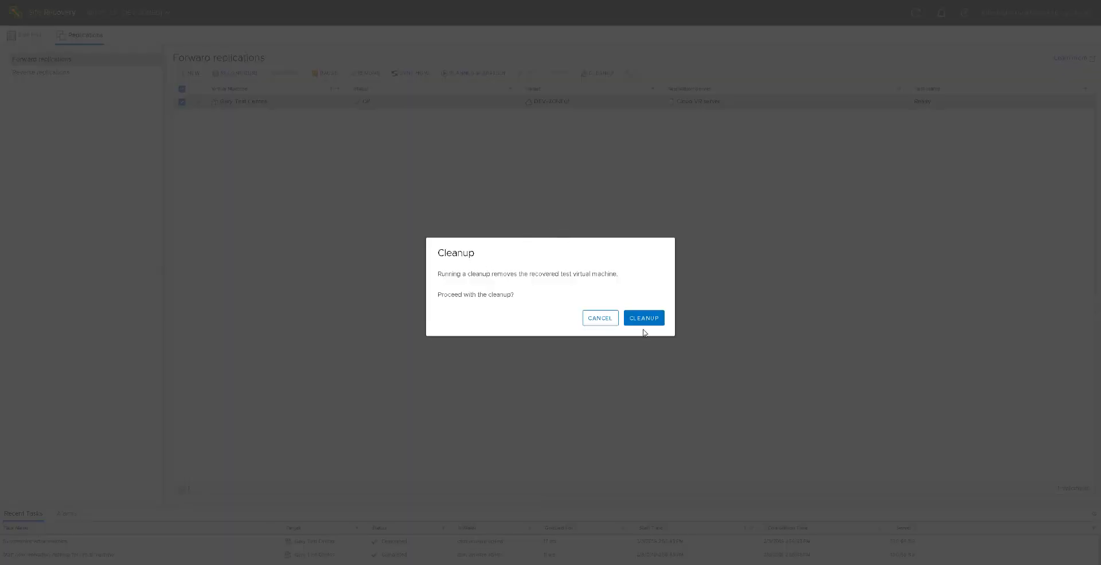
{"action": "left_click", "coordinate": [651, 320]}
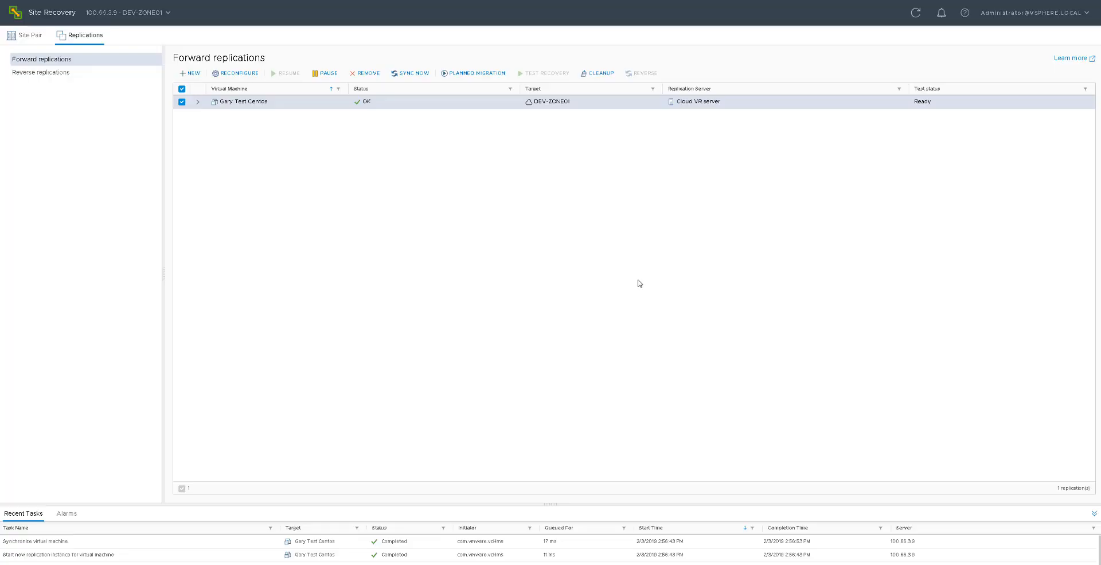